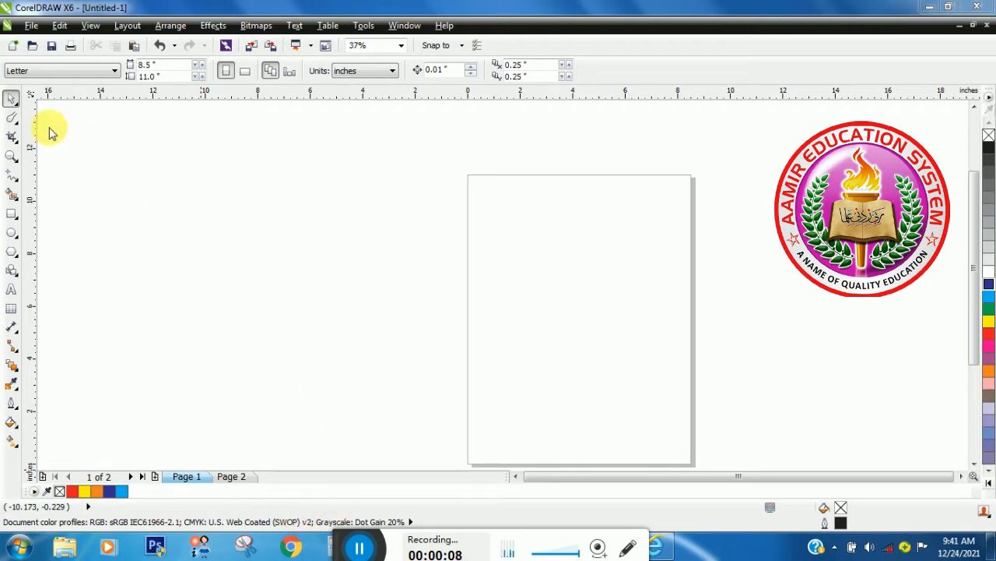
- Draw an ellipse about 6.2 in wide and 6.6 in tall in the upper part of the page
click(15, 120)
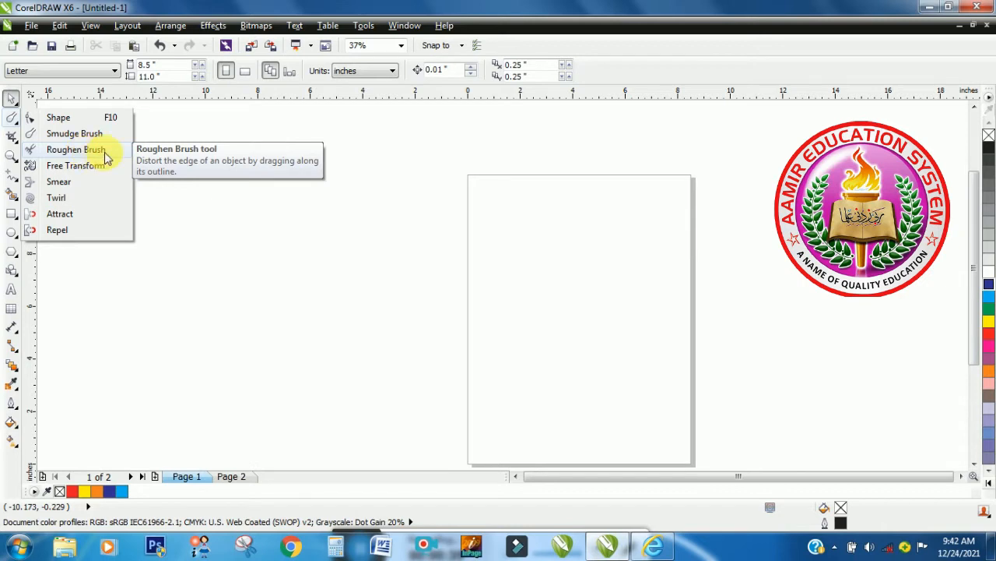
click(14, 241)
click(14, 239)
click(14, 237)
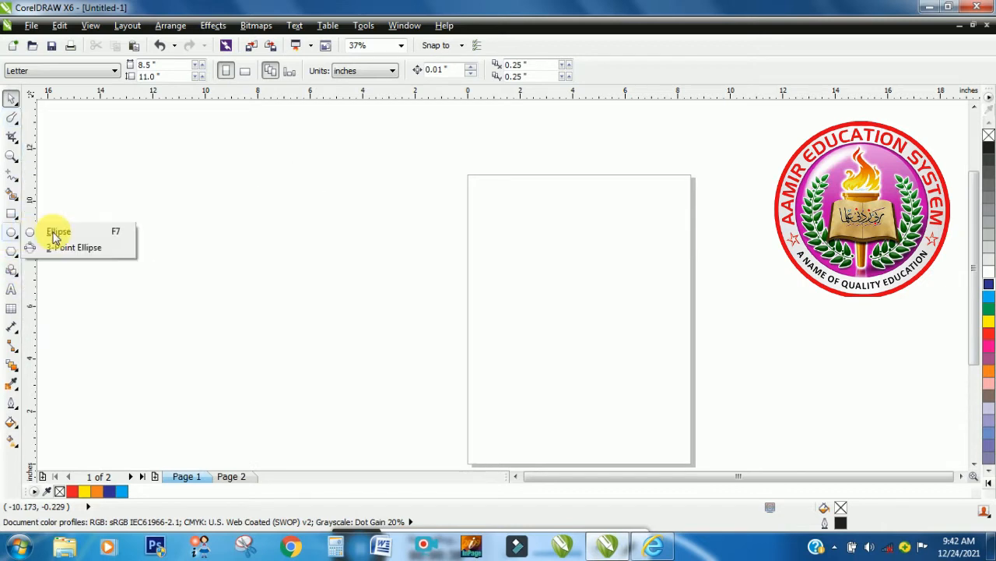
click(87, 231)
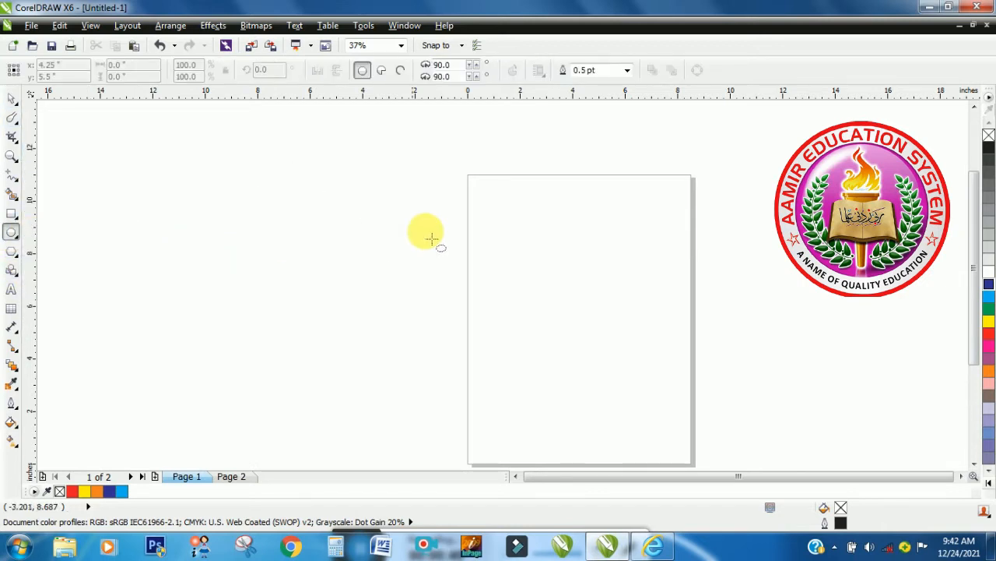
drag(488, 203, 654, 380)
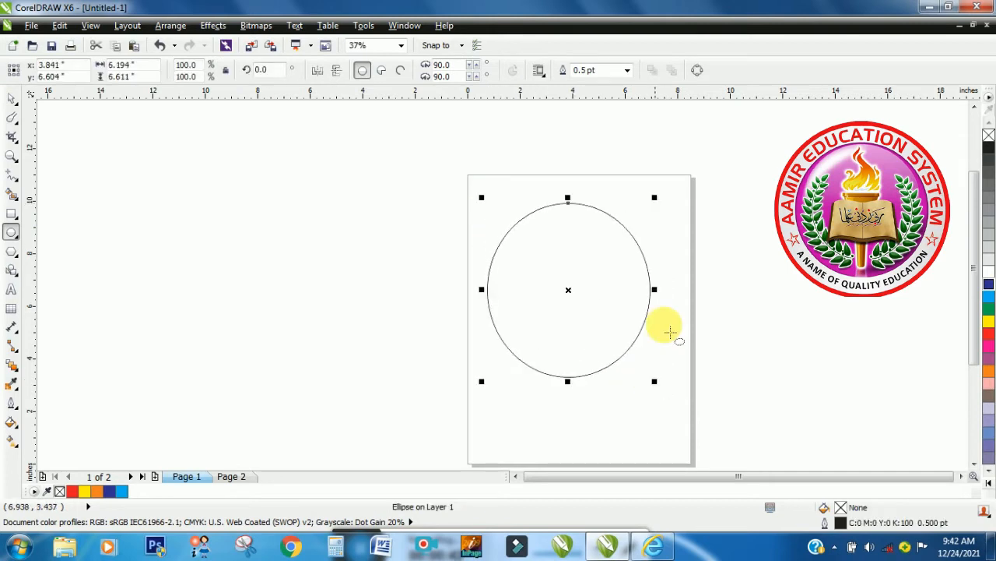
- Set the ellipse's outline width to 8 pt and deselect it
click(628, 71)
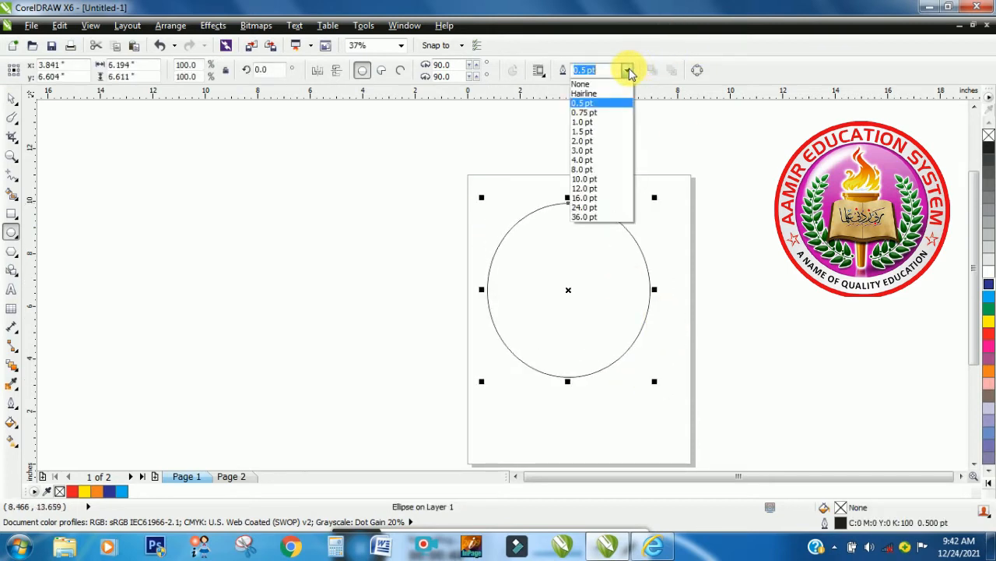
click(606, 171)
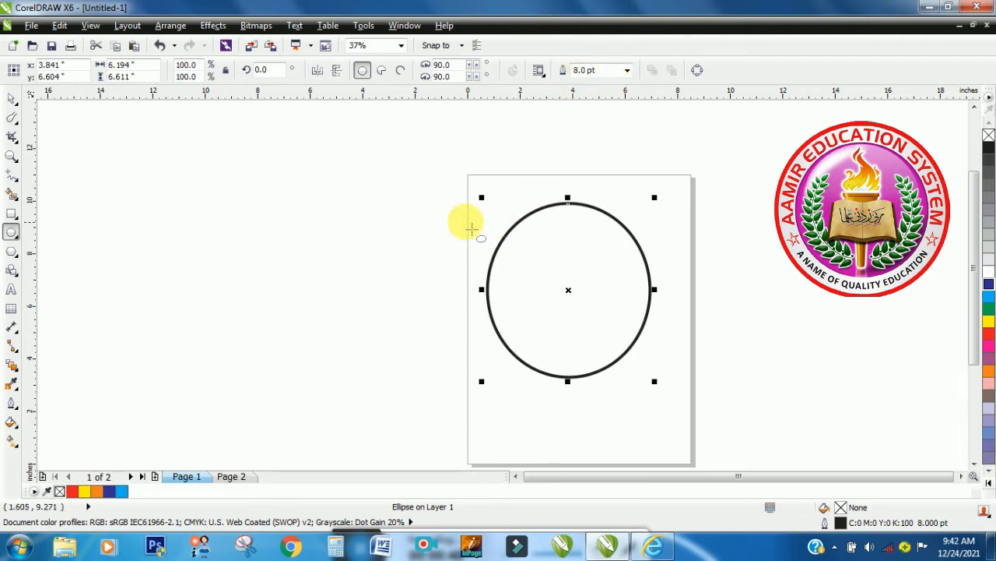
click(405, 216)
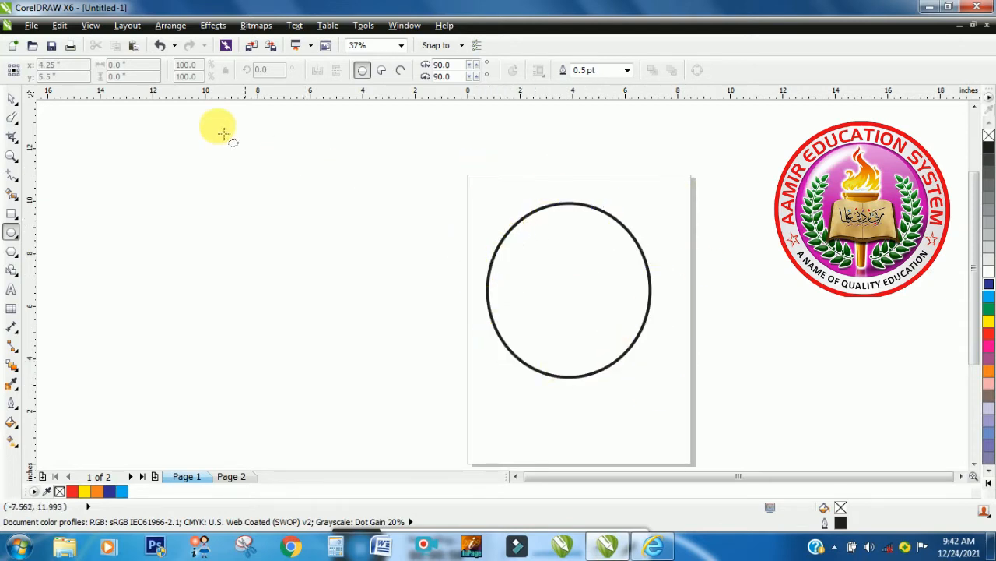
- With the Roughen Brush at a 1.32 in nib size and spike frequency 1, roughen the ellipse's top and upper-left outline
click(14, 120)
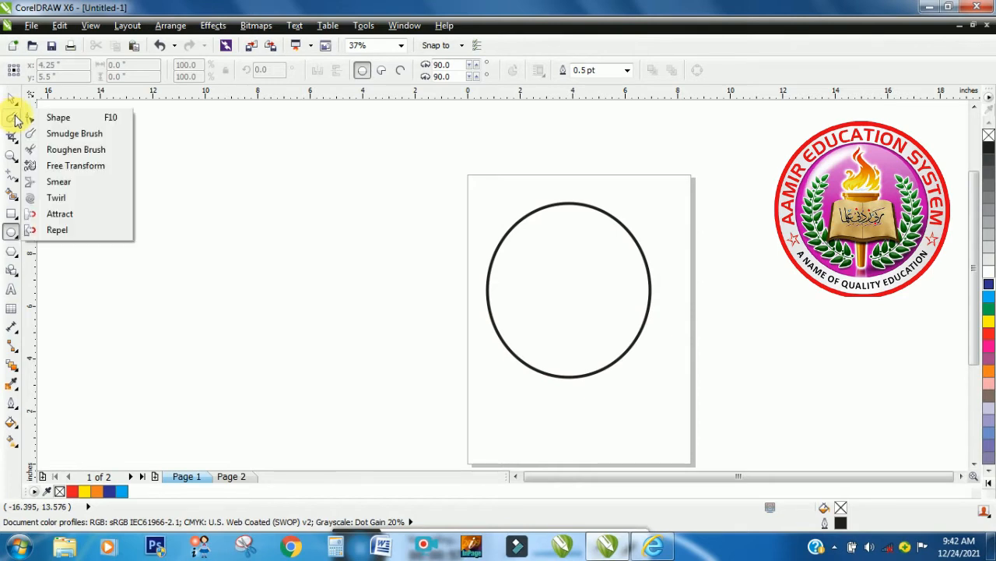
click(47, 148)
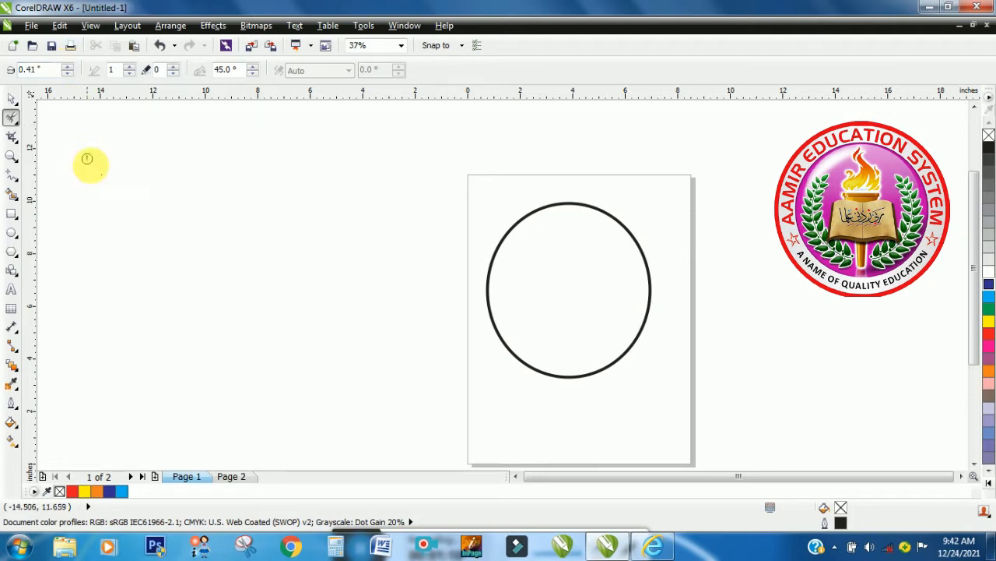
click(187, 309)
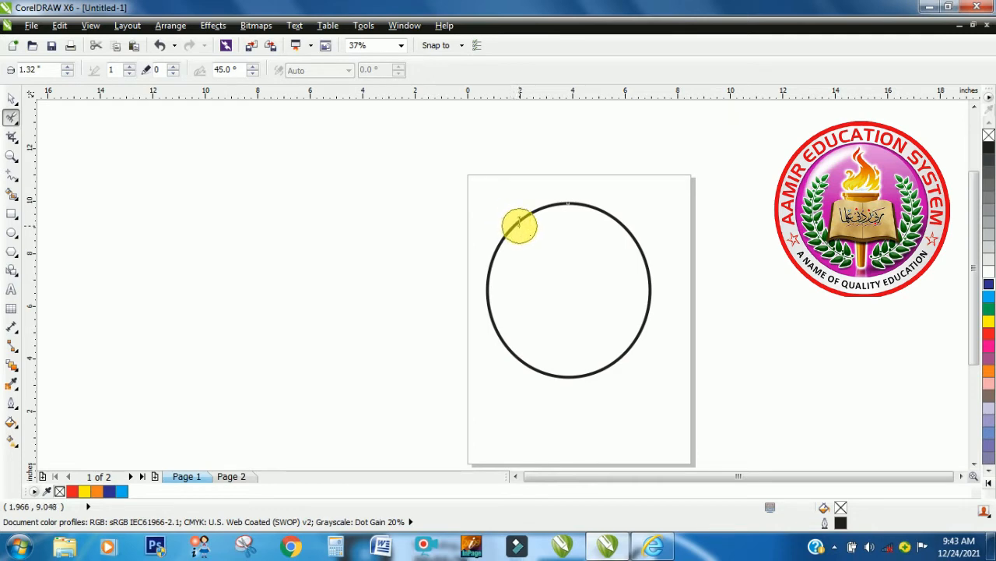
mouse_move(516, 225)
mouse_down()
mouse_move(532, 210)
mouse_move(518, 234)
mouse_move(503, 230)
mouse_move(534, 199)
mouse_move(618, 223)
mouse_up()
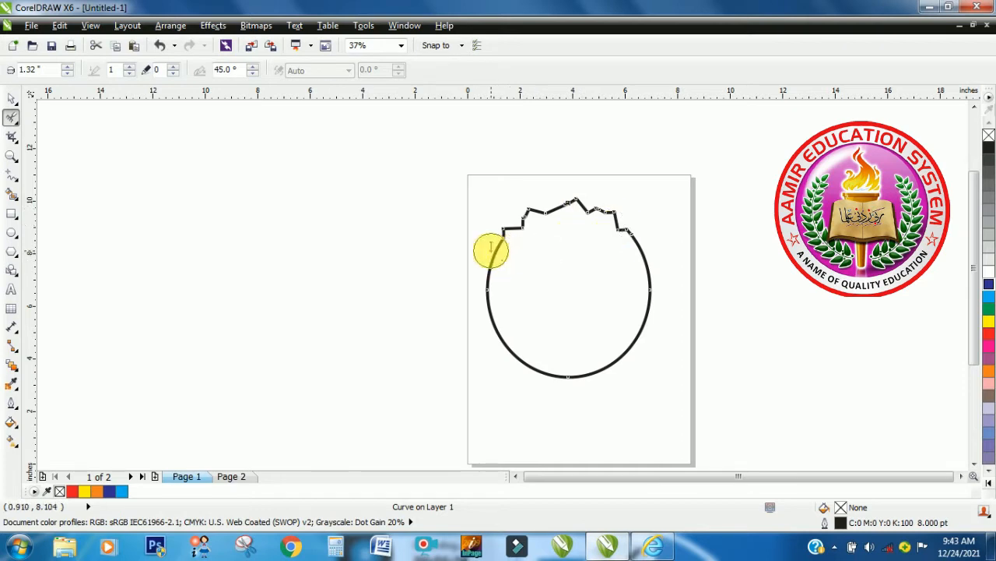
drag(496, 249, 485, 289)
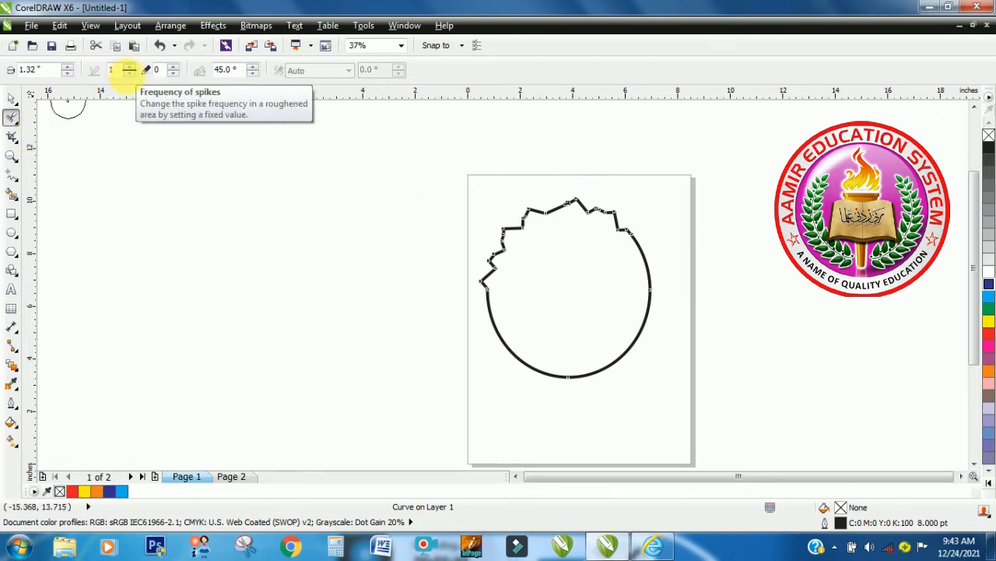
- Set the spike frequency to 8 and roughen three separate spots along the ellipse's lower-left outline
click(130, 68)
click(129, 68)
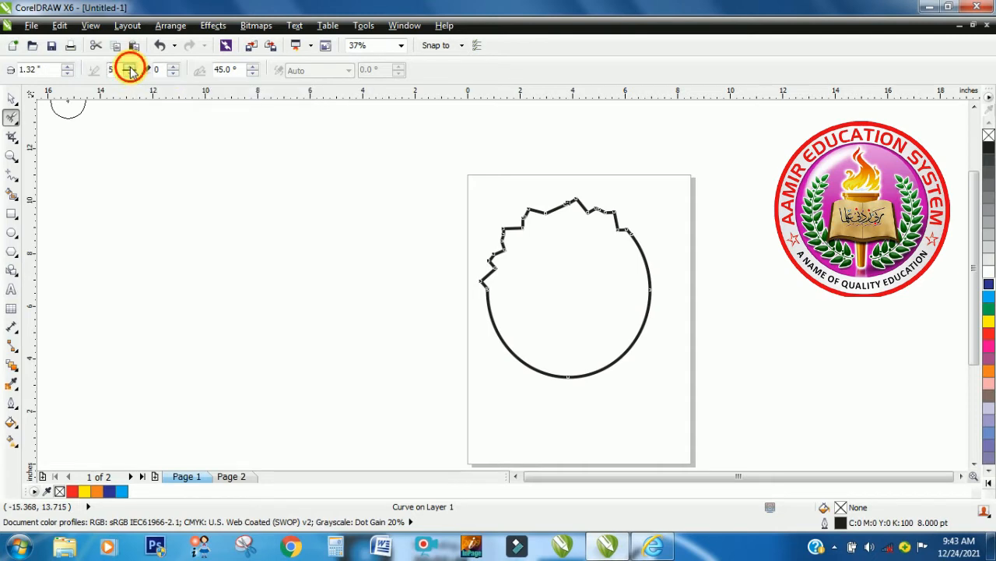
click(129, 68)
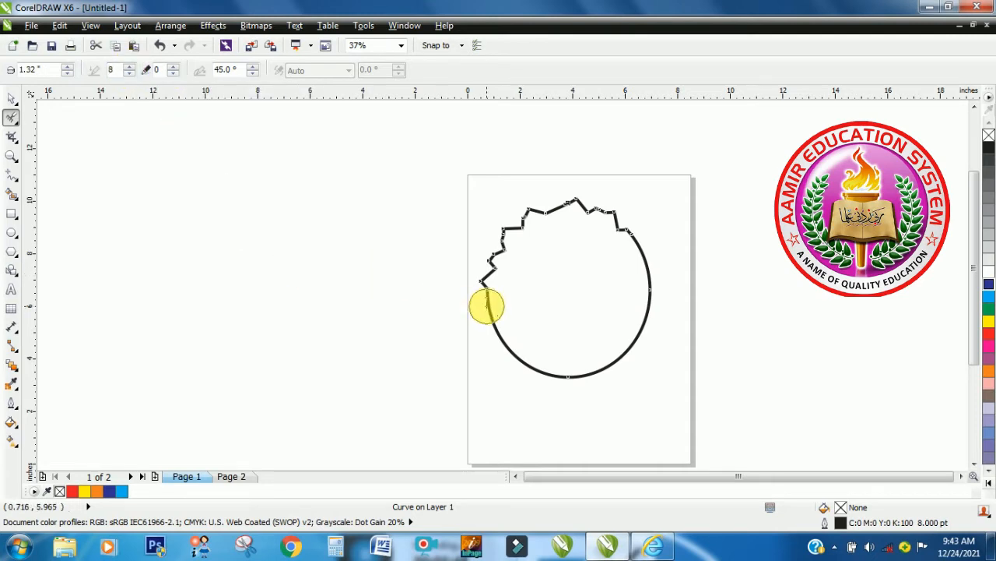
drag(488, 309, 489, 312)
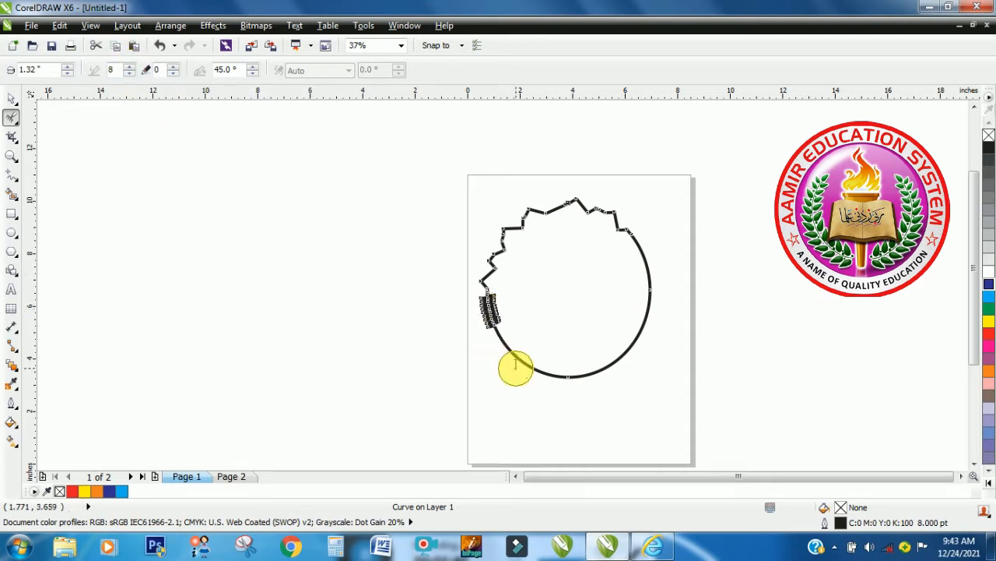
mouse_move(514, 365)
mouse_down()
mouse_move(518, 355)
mouse_move(551, 367)
mouse_up()
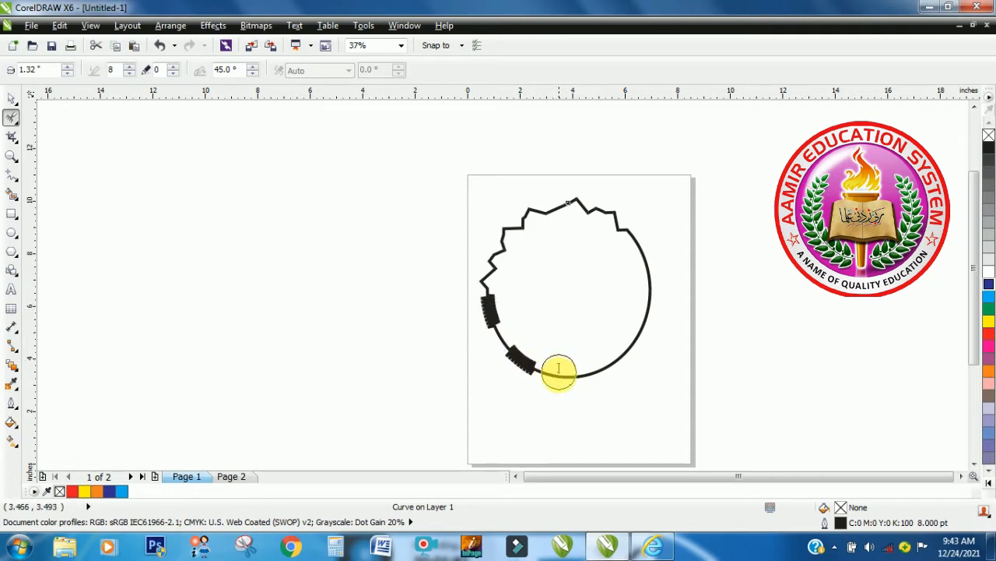
click(560, 377)
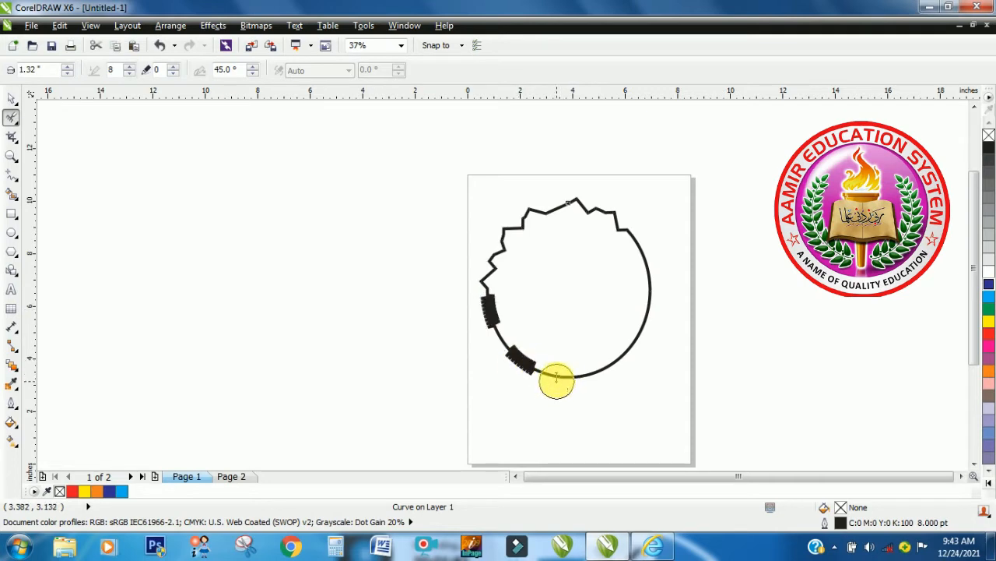
click(561, 376)
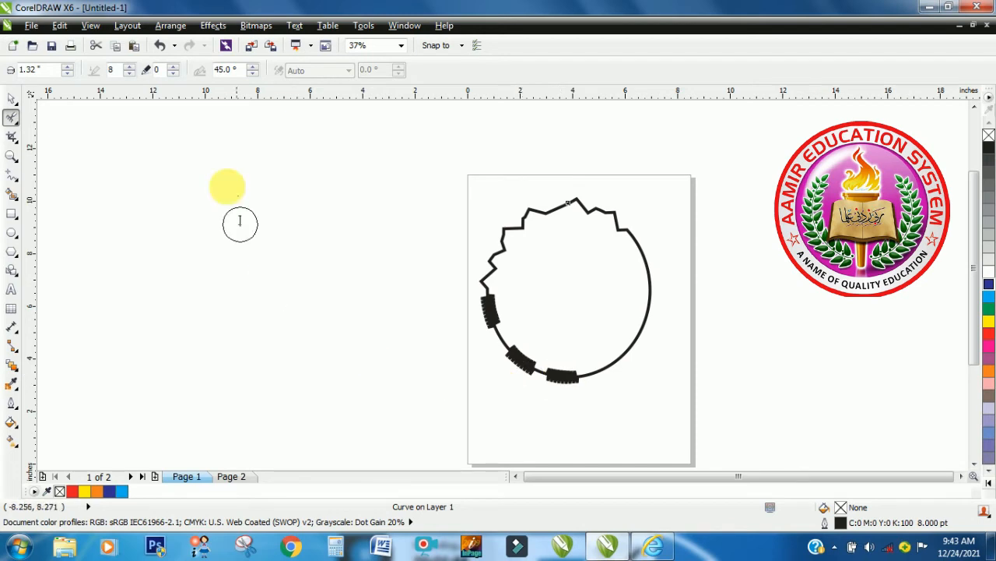
- Set the spike frequency to 4 and roughen the ellipse's right side from the upper right downwards
click(130, 74)
click(130, 74)
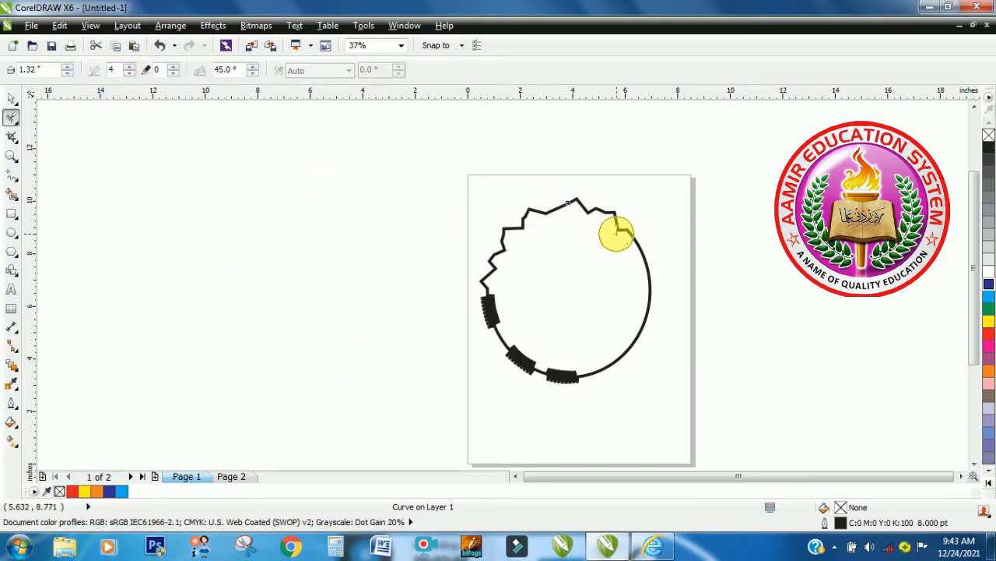
mouse_move(625, 230)
mouse_down()
mouse_move(634, 275)
mouse_move(645, 267)
mouse_up()
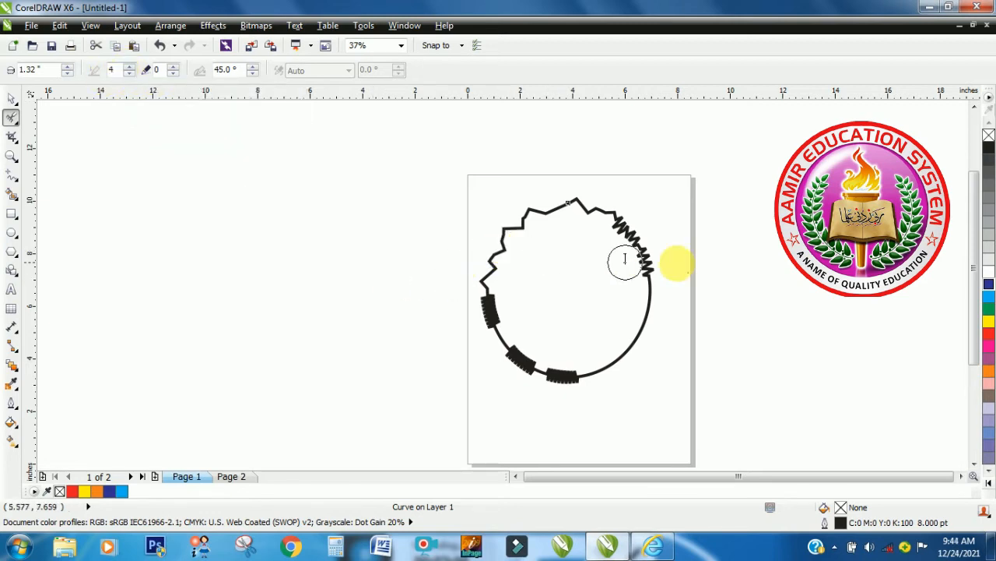
mouse_move(624, 259)
mouse_down()
mouse_move(652, 285)
mouse_move(640, 314)
mouse_up()
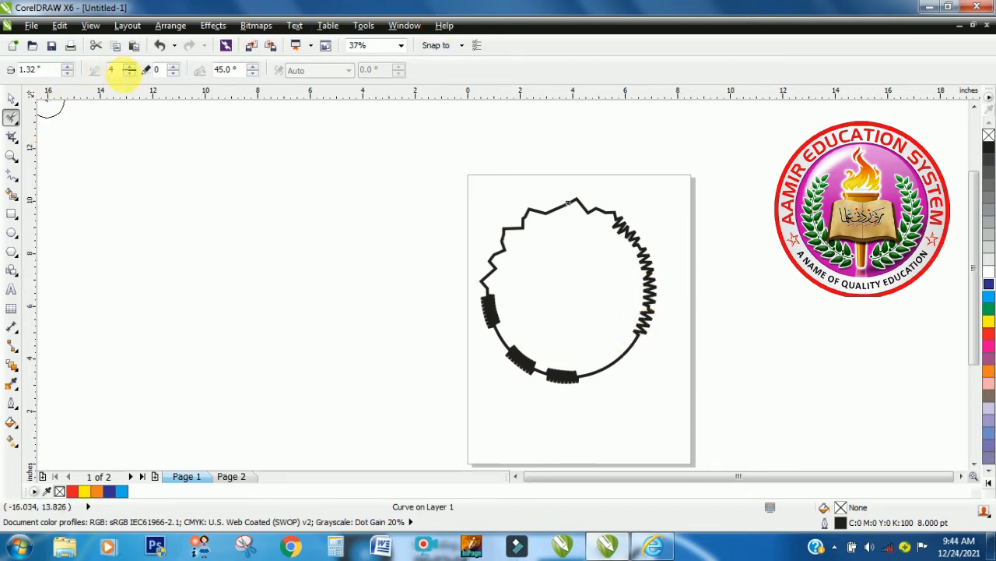
- Set the spike frequency to 10 and roughen a spot on the ellipse's lower-right outline
click(130, 67)
click(130, 68)
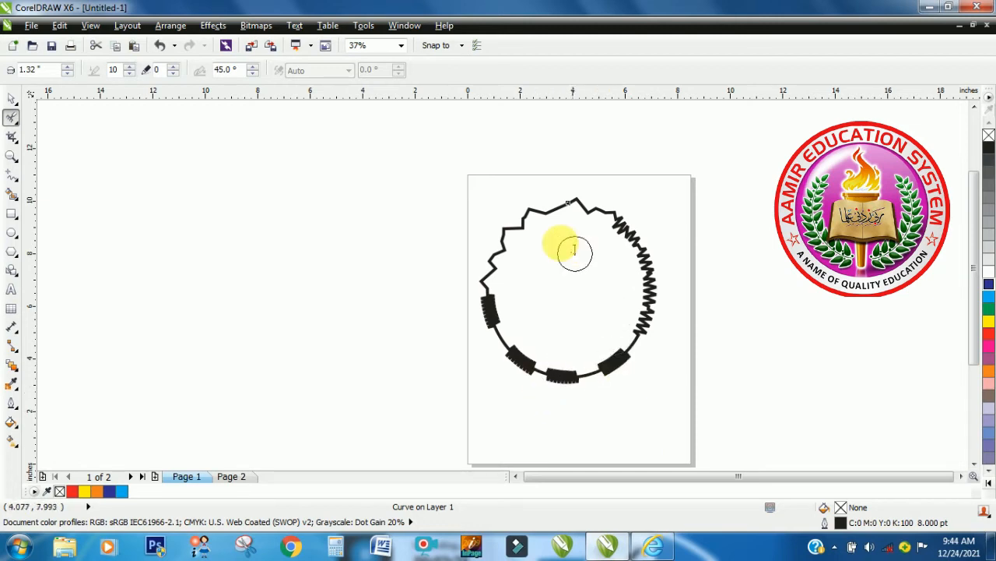
click(546, 209)
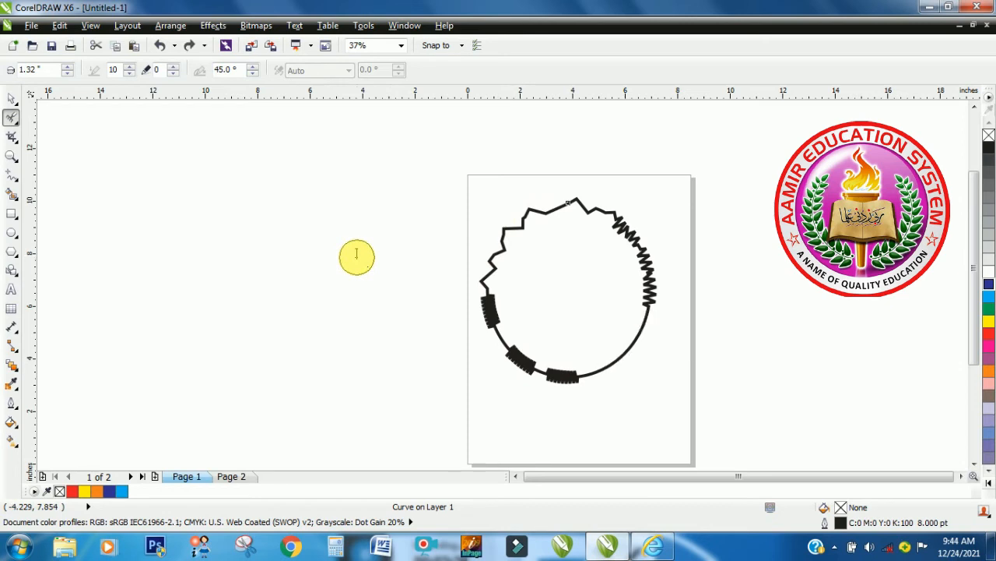
- Undo all the roughening strokes and the outline width change on the ellipse
key(ctrl+z)
key(ctrl+z)
key(ctrl+z)
key(ctrl+z)
key(ctrl+z)
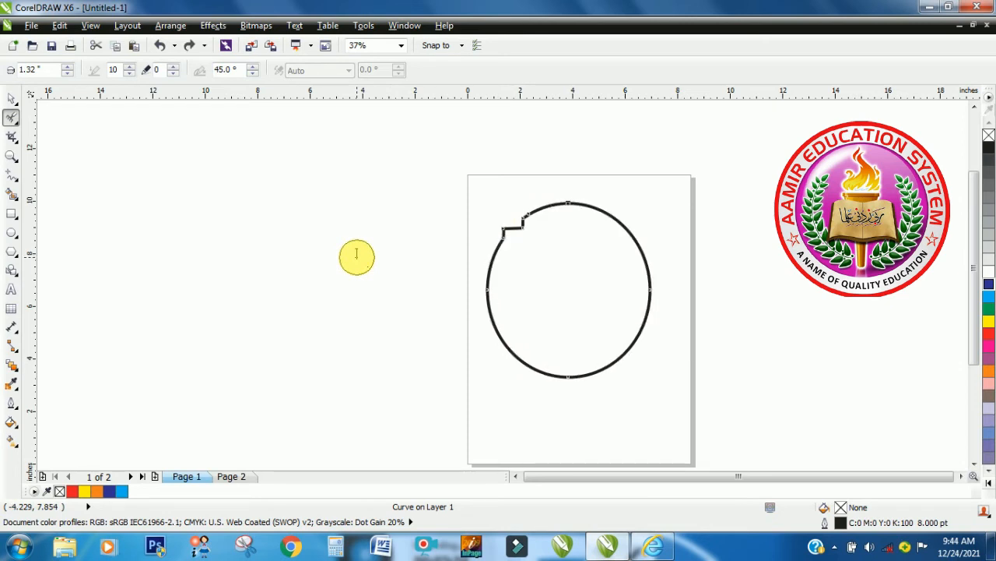
key(ctrl+z)
key(ctrl+z)
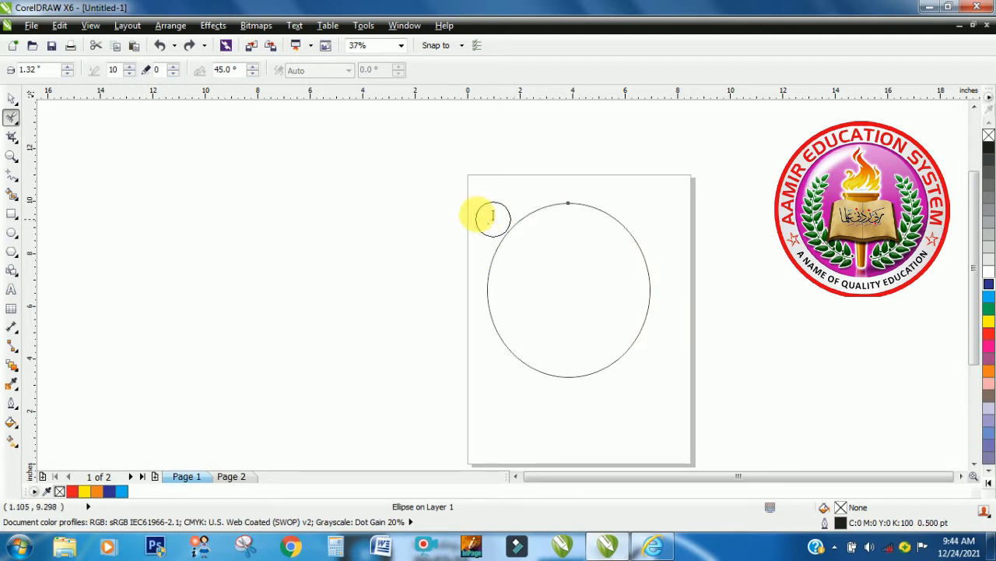
- Thicken the smooth ellipse's outline to 8 pt
click(17, 406)
click(69, 348)
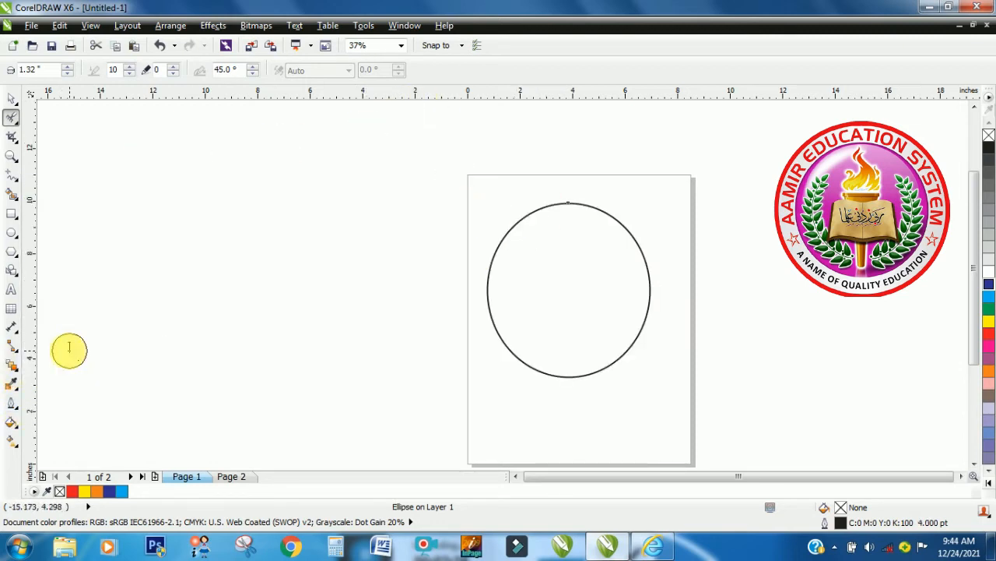
click(17, 407)
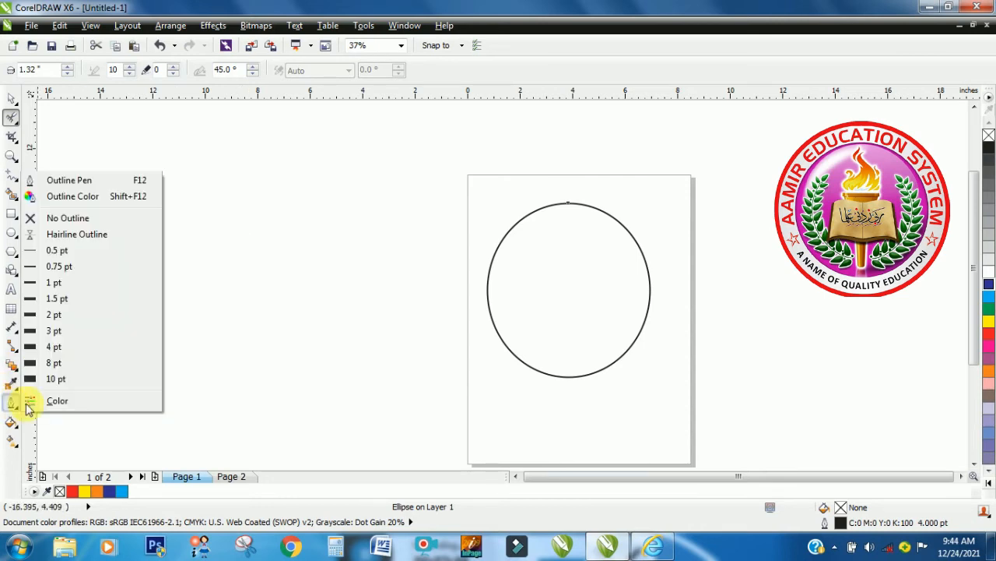
click(66, 363)
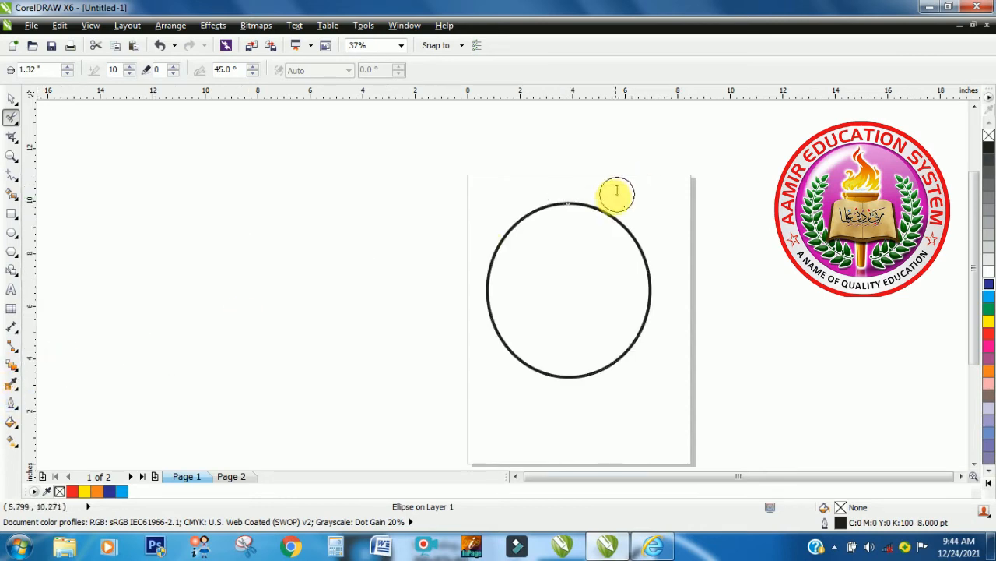
- Roughen a spot just right of the ellipse's top at spike frequency 10, and four spots down its left side at frequency 5
click(594, 202)
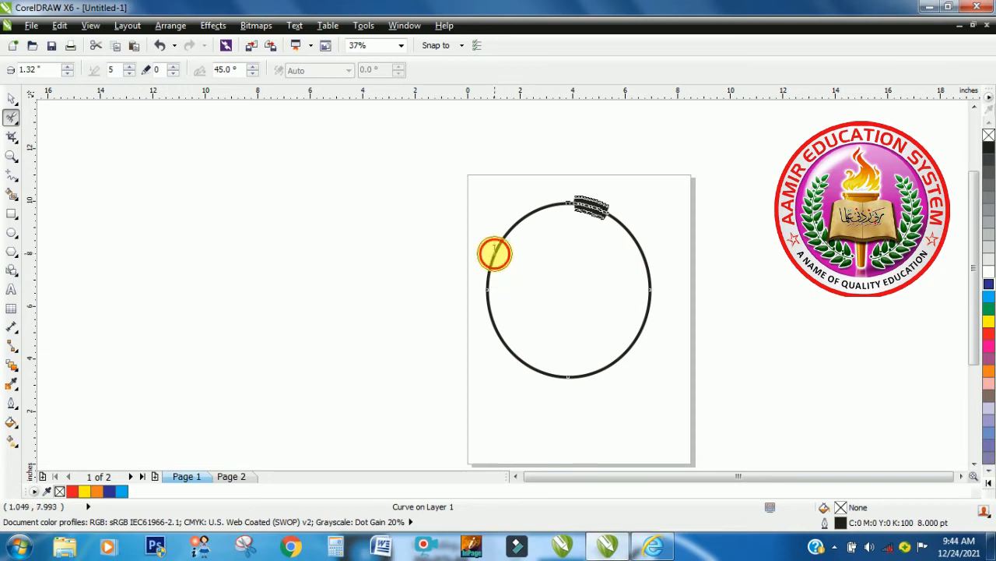
drag(495, 252, 521, 217)
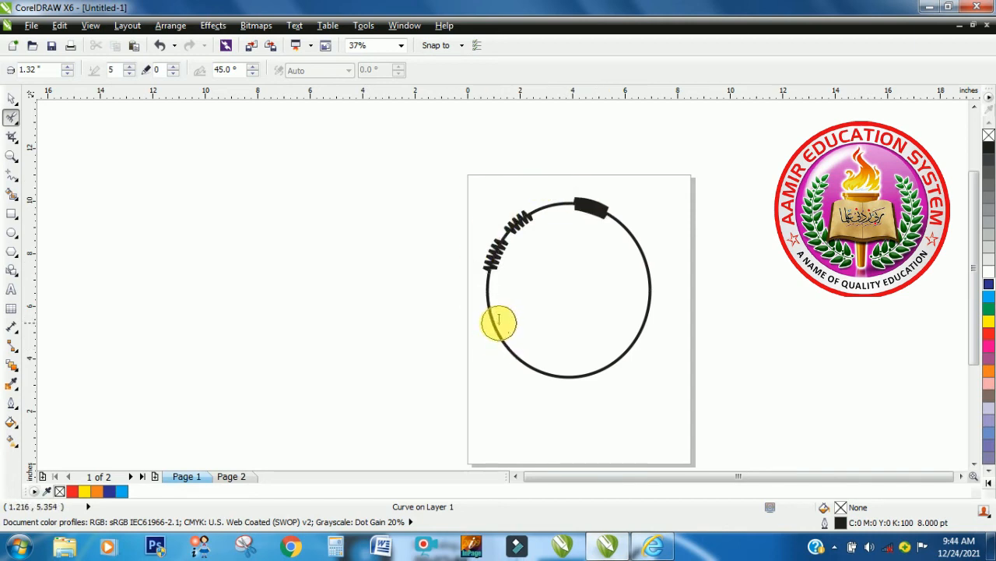
mouse_move(498, 321)
mouse_down()
mouse_move(491, 325)
mouse_move(542, 367)
mouse_up()
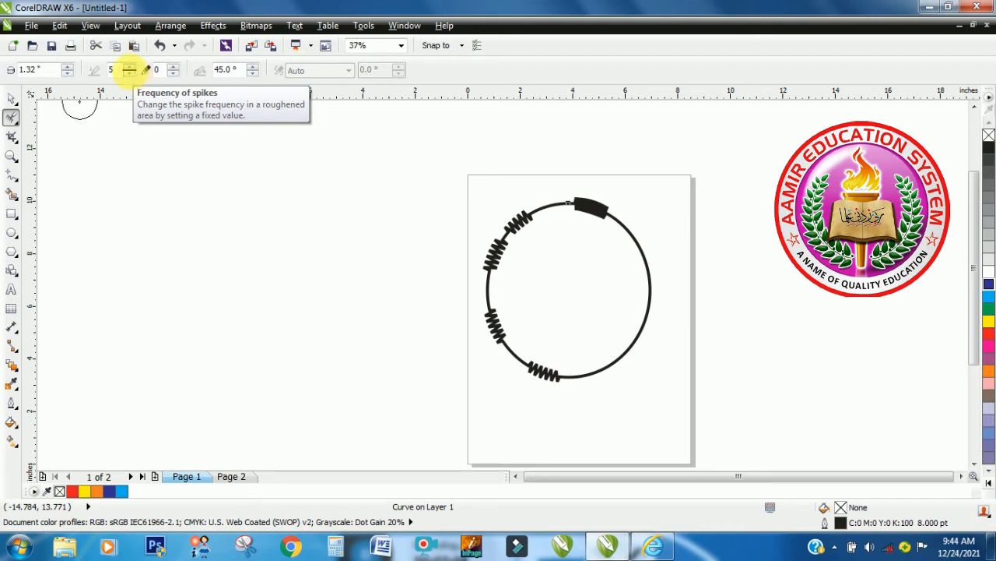
- Set the spike frequency to 7 and roughen four separate spots from the ellipse's upper right down to its bottom
click(130, 67)
click(129, 67)
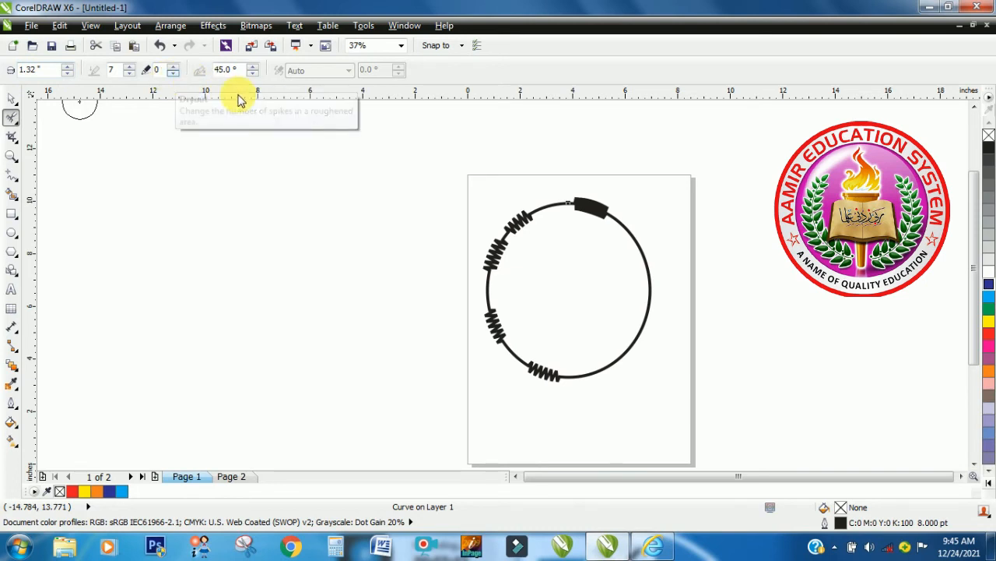
click(634, 236)
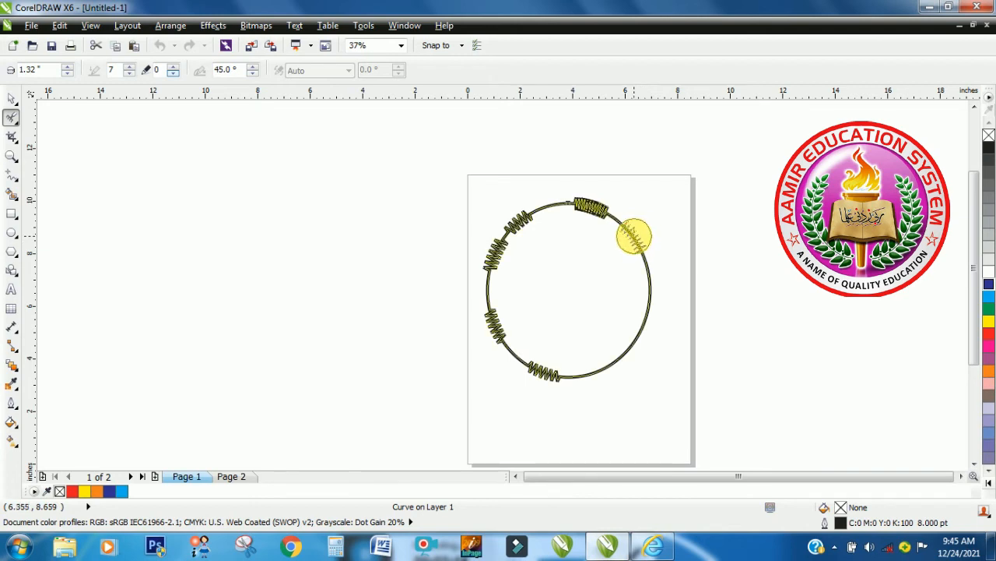
click(647, 304)
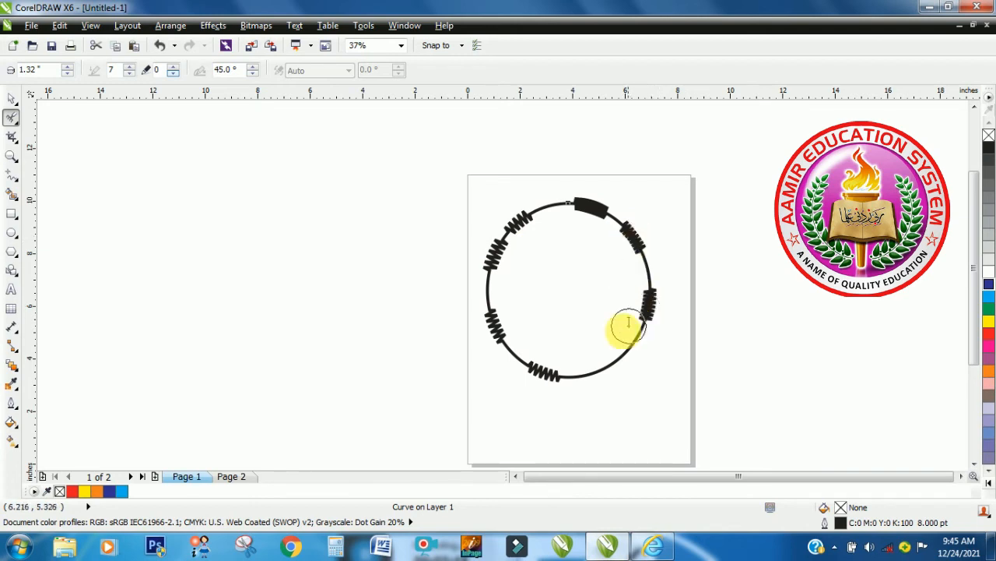
drag(616, 351, 619, 355)
click(587, 371)
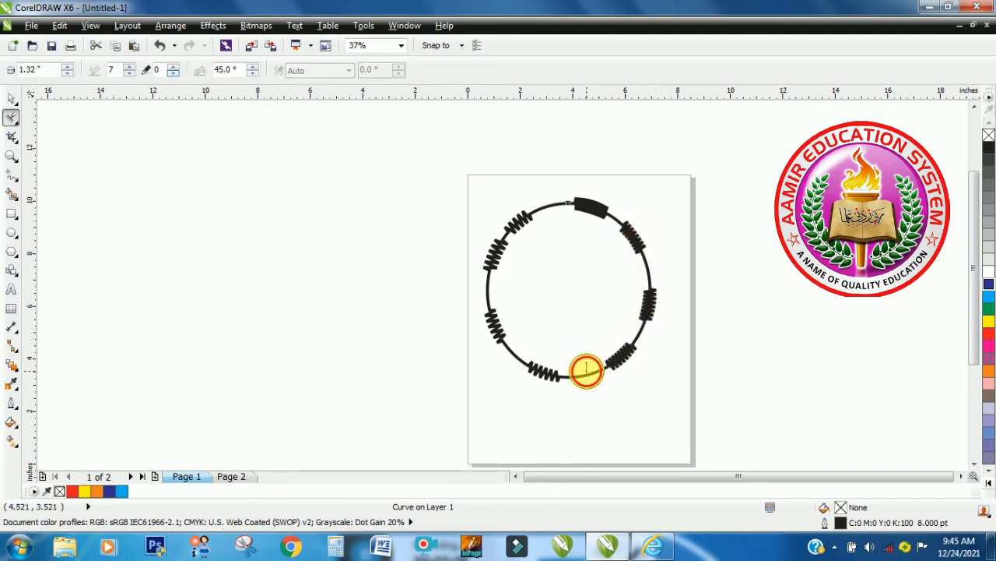
- Roughen the smooth gaps left between the spiked spots on the ellipse's left, upper-left, lower-left and right sides
drag(485, 269, 489, 290)
mouse_move(537, 234)
mouse_down()
mouse_move(540, 212)
mouse_move(577, 172)
mouse_up()
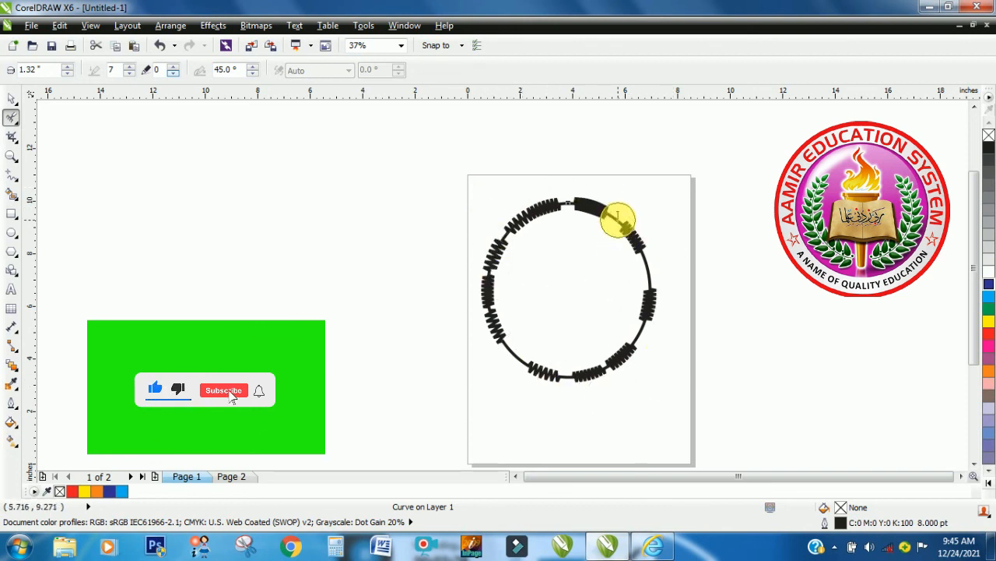
mouse_move(618, 220)
mouse_down()
mouse_move(647, 258)
mouse_move(634, 323)
mouse_move(555, 387)
mouse_move(529, 376)
mouse_move(518, 350)
mouse_move(639, 335)
mouse_up()
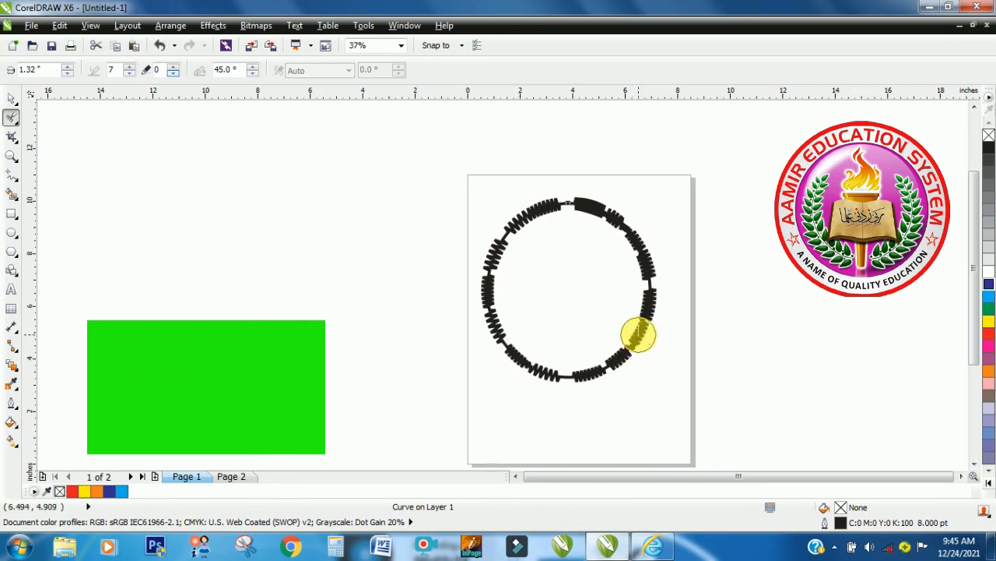